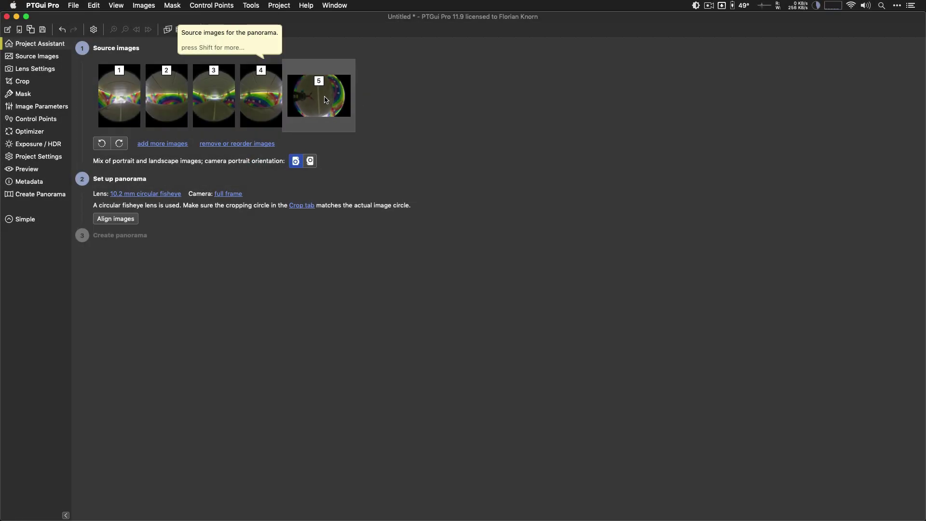
- Enable viewpoint optimization for offset nadir image 5, then switch to the Mask tab
right_click(325, 99)
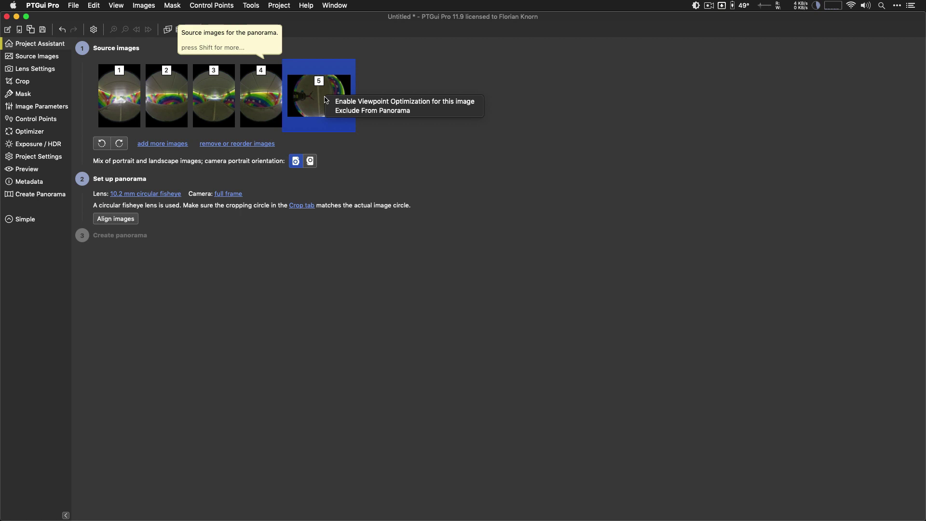
click(394, 101)
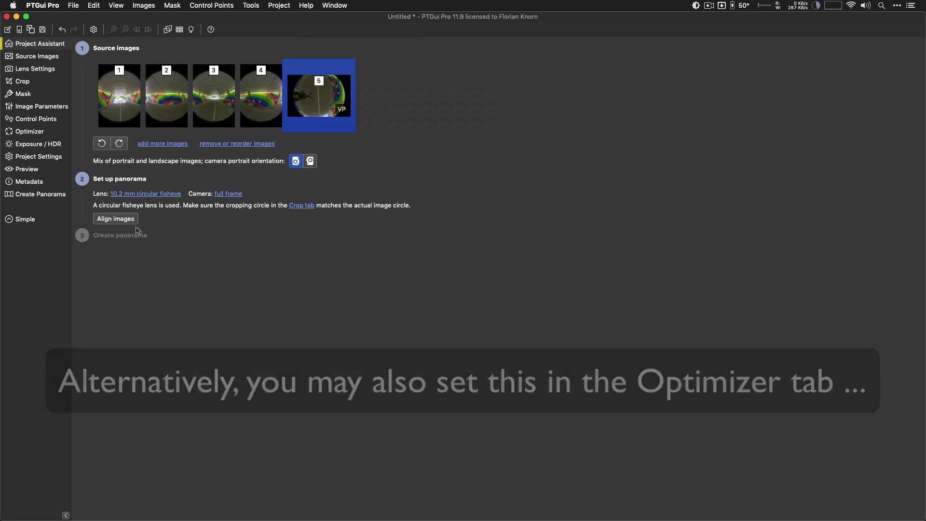
click(30, 95)
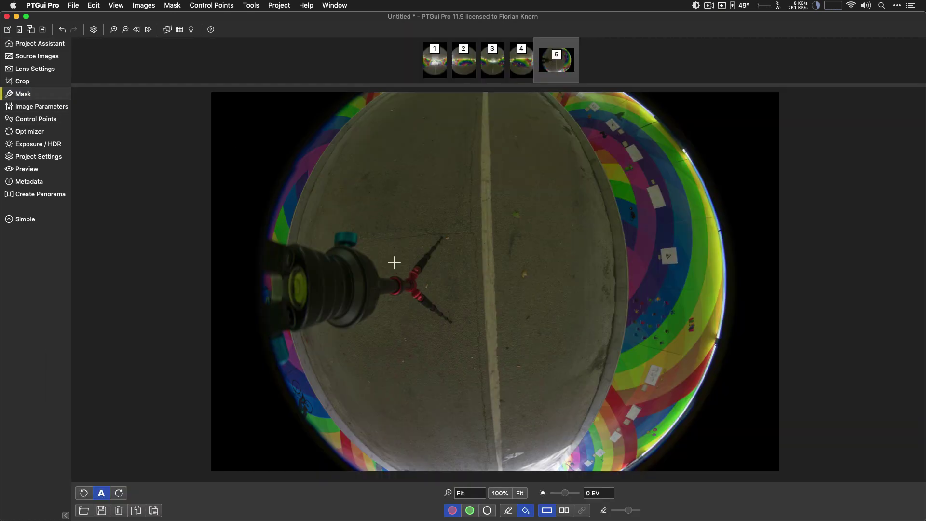
- Paint red mask bands over the tripod leg and along both floor edges of image 5
mouse_move(440, 310)
mouse_down()
mouse_move(421, 305)
mouse_move(406, 270)
mouse_move(434, 237)
mouse_up()
shift+click(378, 95)
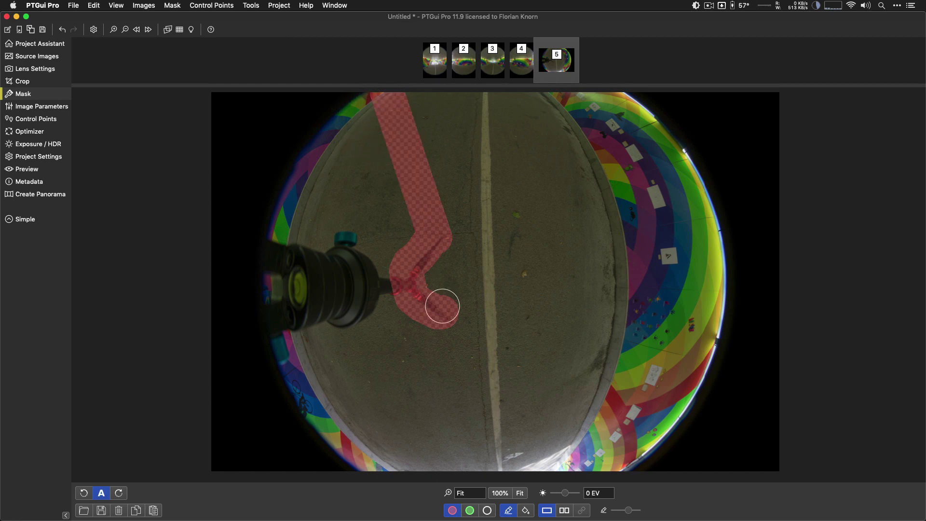
shift+click(397, 460)
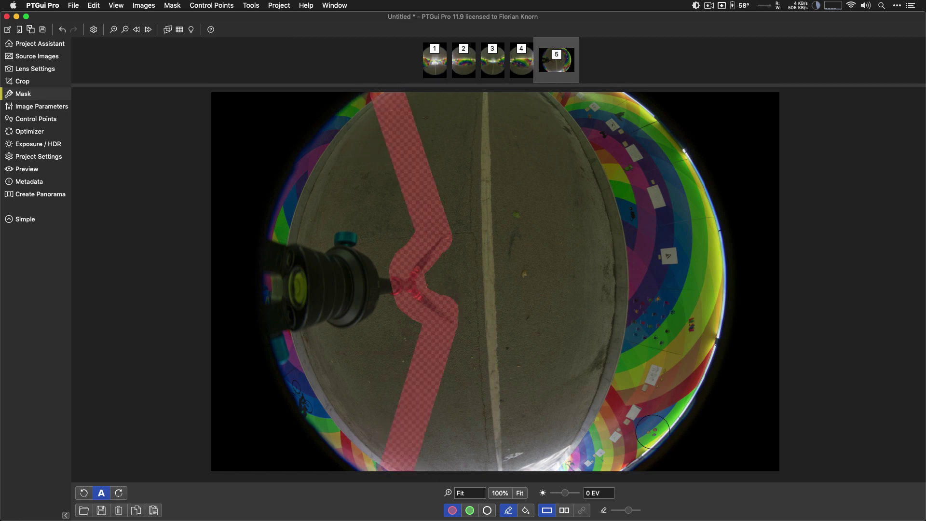
click(567, 460)
shift+click(614, 262)
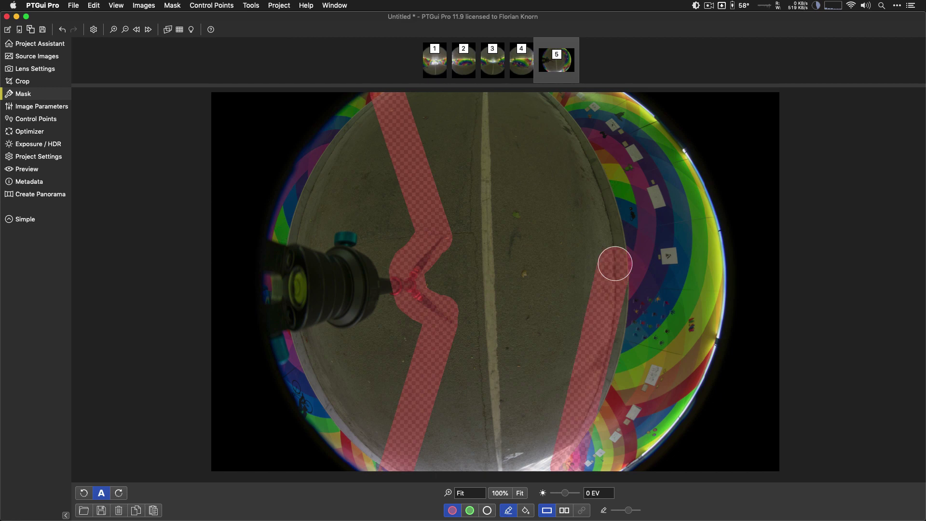
shift+click(545, 94)
- Fill the wall areas outside both mask bands with red mask
key(f)
click(646, 183)
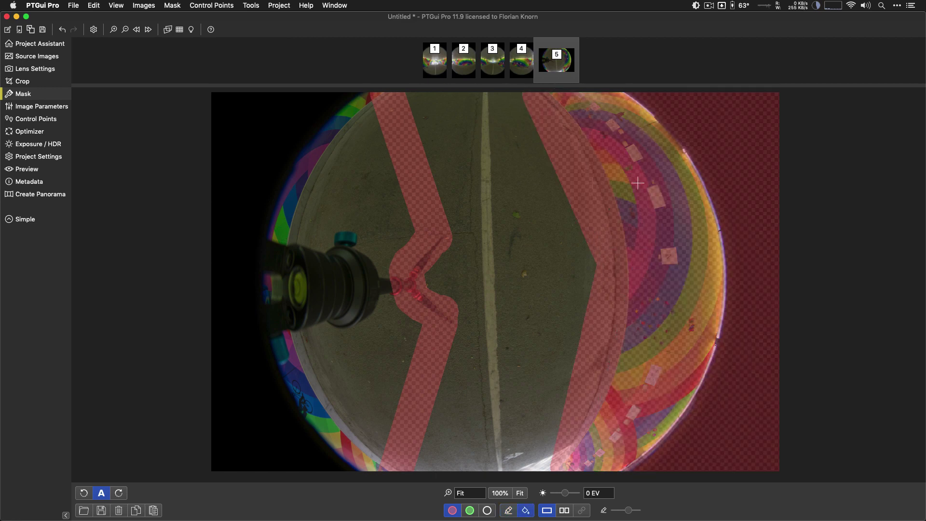
click(402, 217)
key(b)
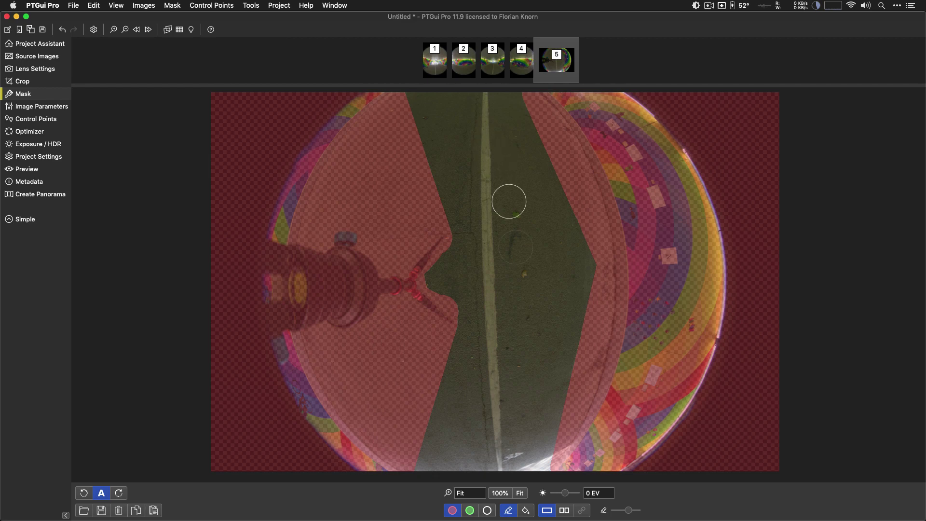
key(f)
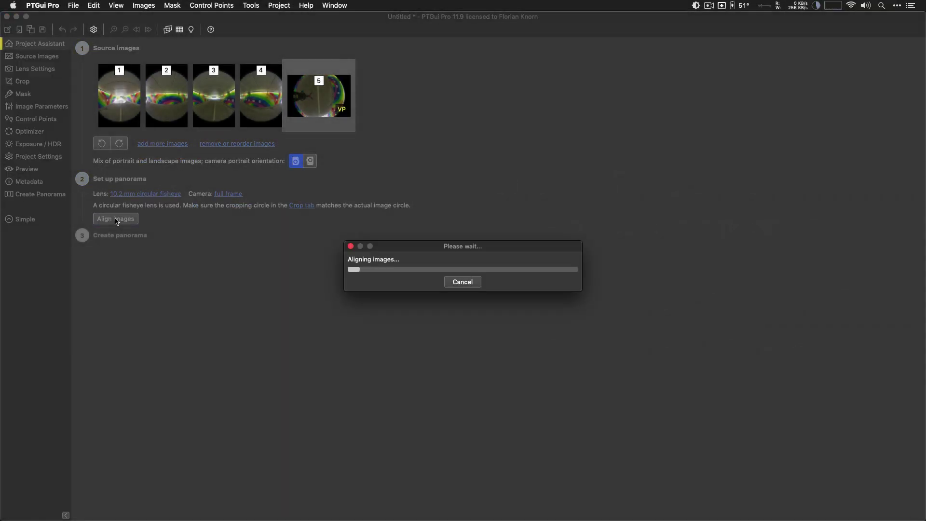
- Align and initialize-optimize the panorama, accept the 0.874429 result, and open it in PTGui Viewer
click(115, 218)
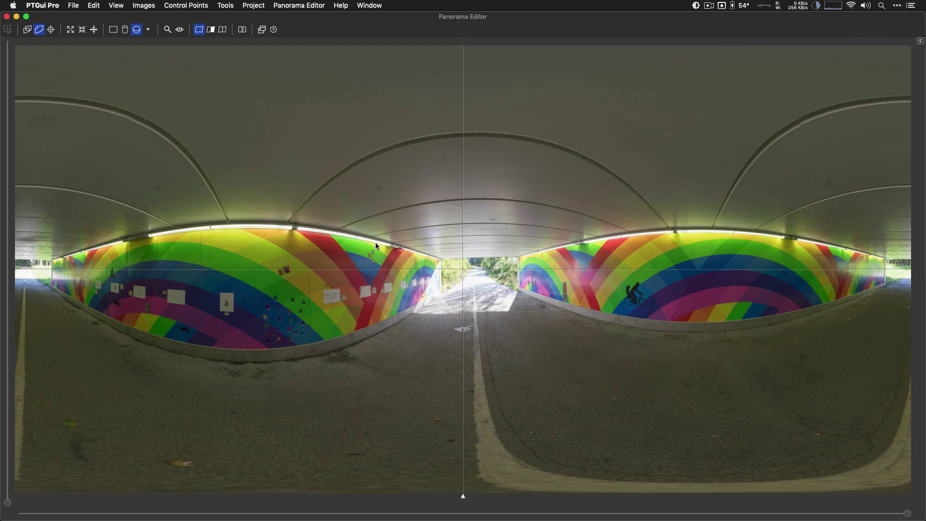
click(252, 5)
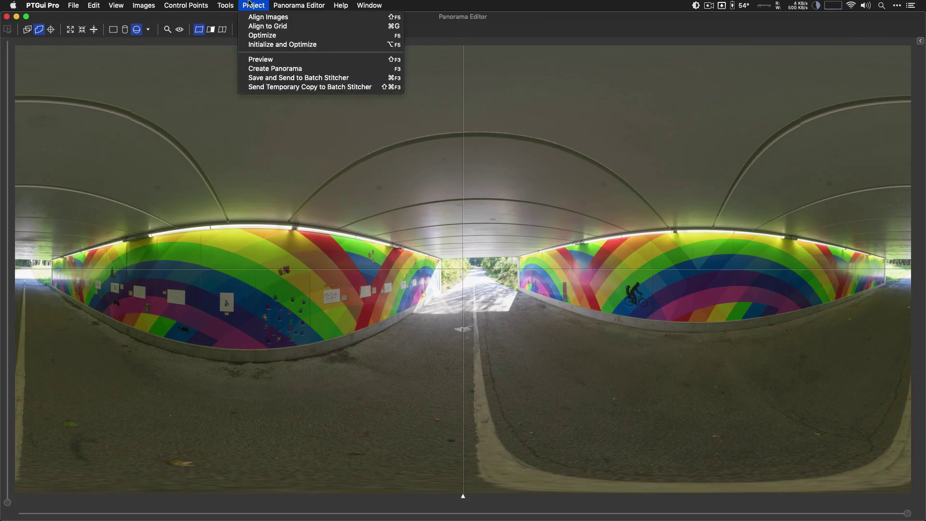
click(287, 45)
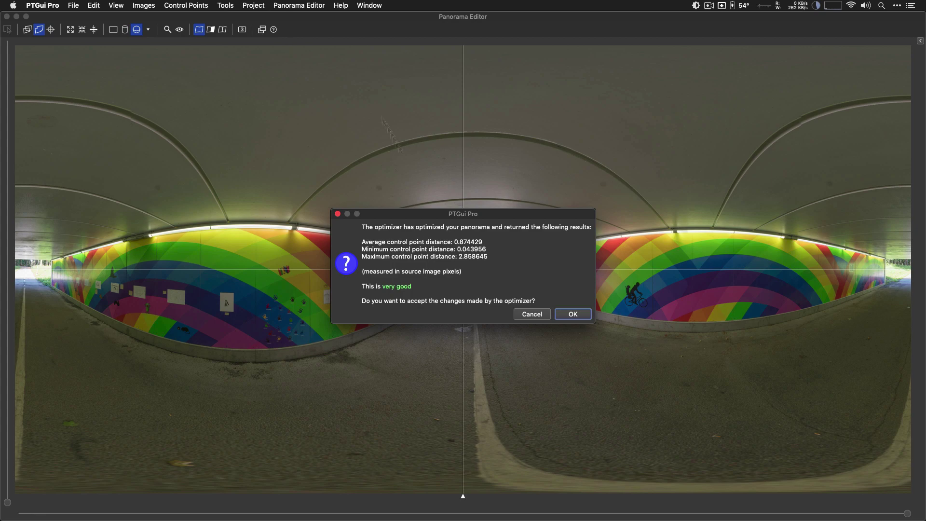
click(578, 314)
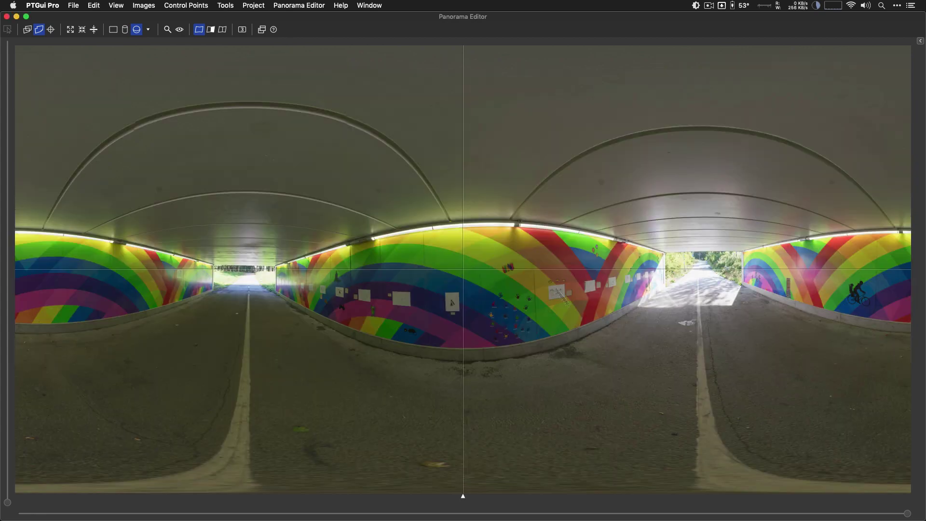
click(179, 29)
click(226, 35)
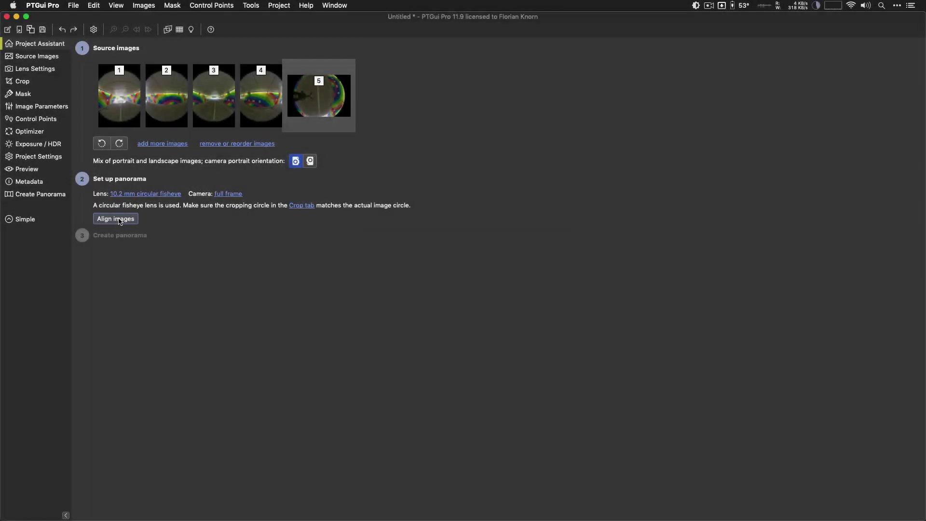
- Re-align and re-optimize the panorama, accept the results, and close the preview
click(119, 220)
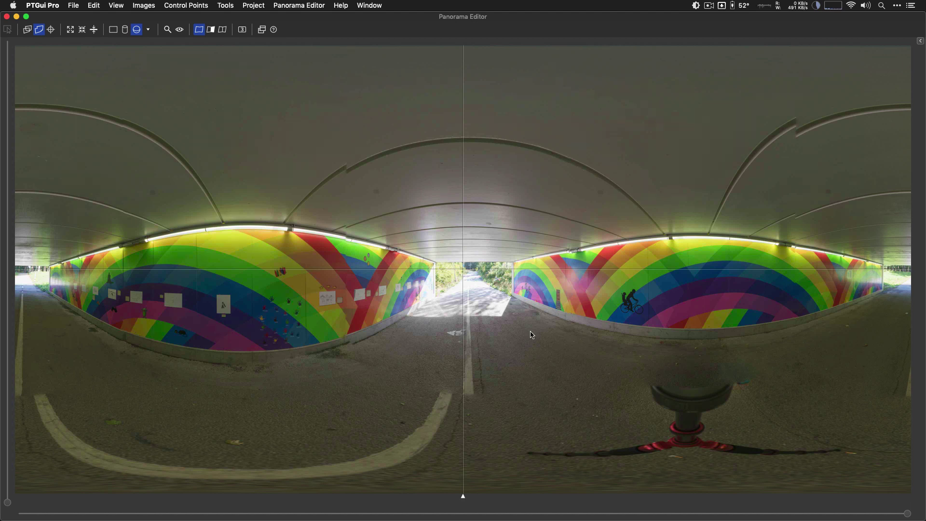
click(253, 6)
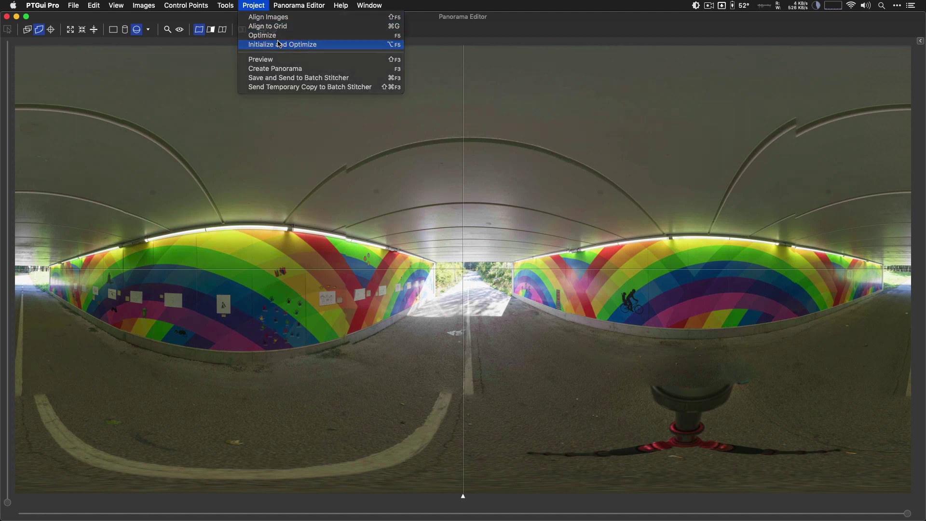
click(263, 35)
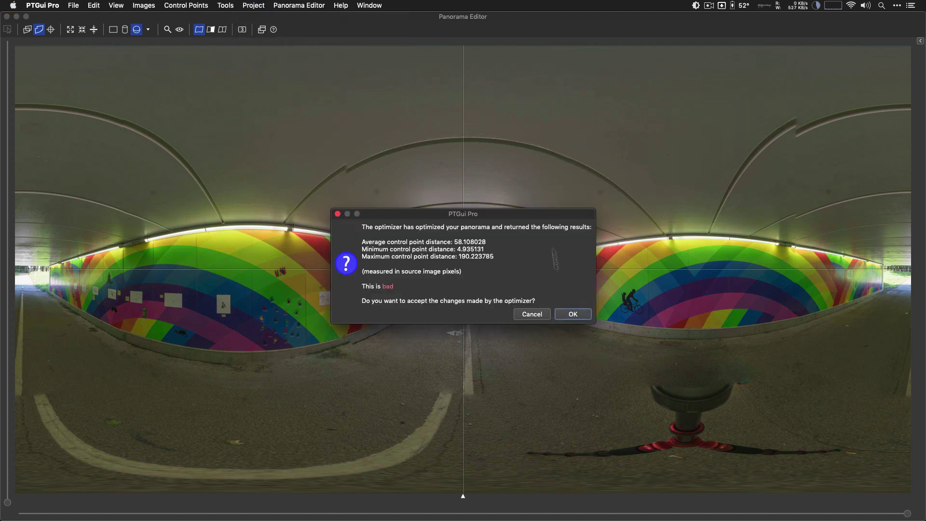
click(574, 315)
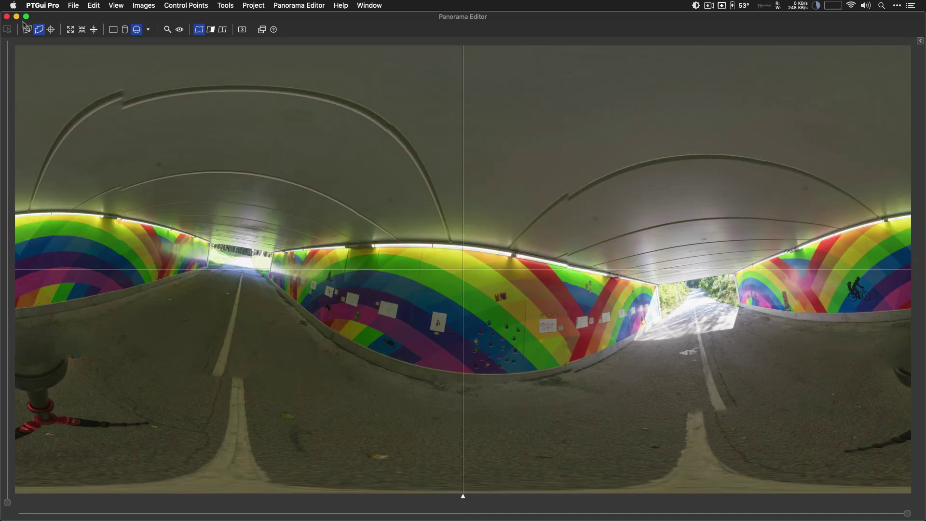
click(7, 16)
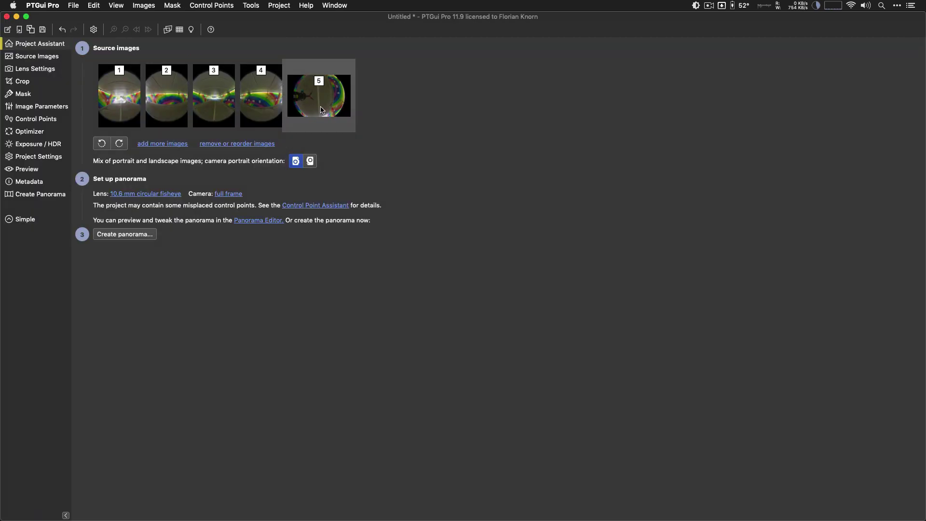
- Enable viewpoint correction on image 5 and accept the new 22.734678 Initialize and Optimize result
right_click(320, 107)
click(350, 112)
click(279, 5)
click(294, 43)
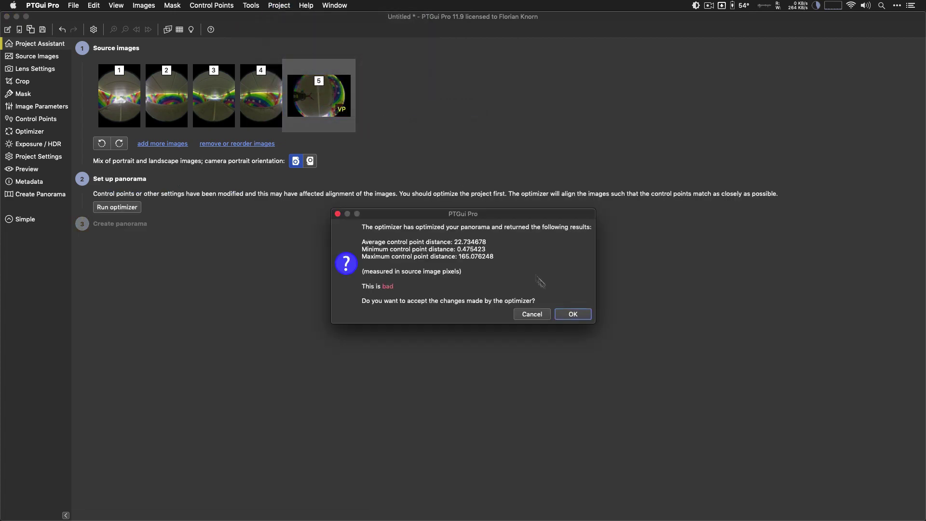
click(581, 314)
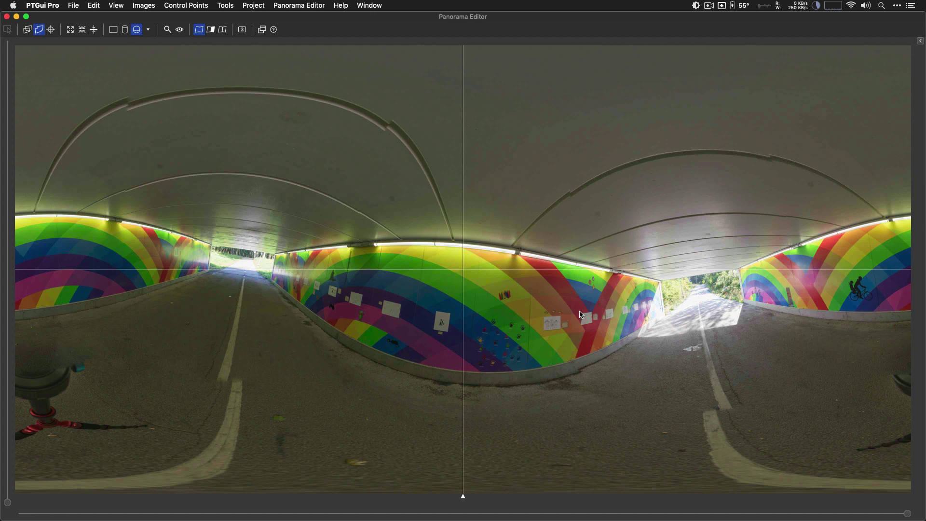
key(super+w)
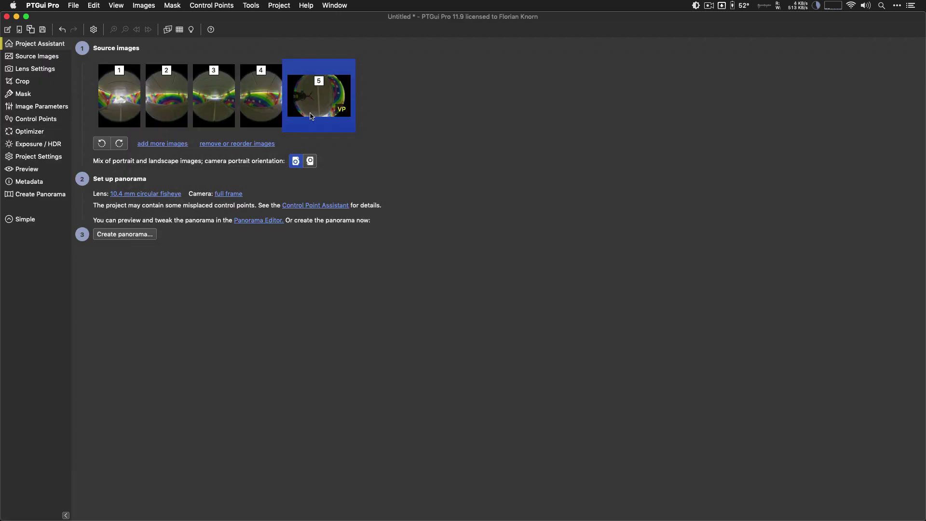
- Show image 5 in the right pane of the Control Points editor
click(29, 94)
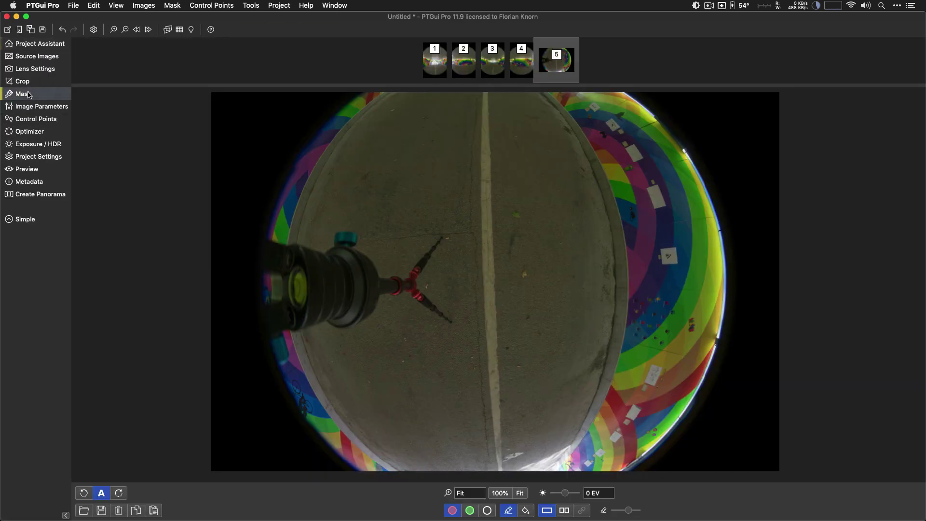
click(35, 118)
click(717, 64)
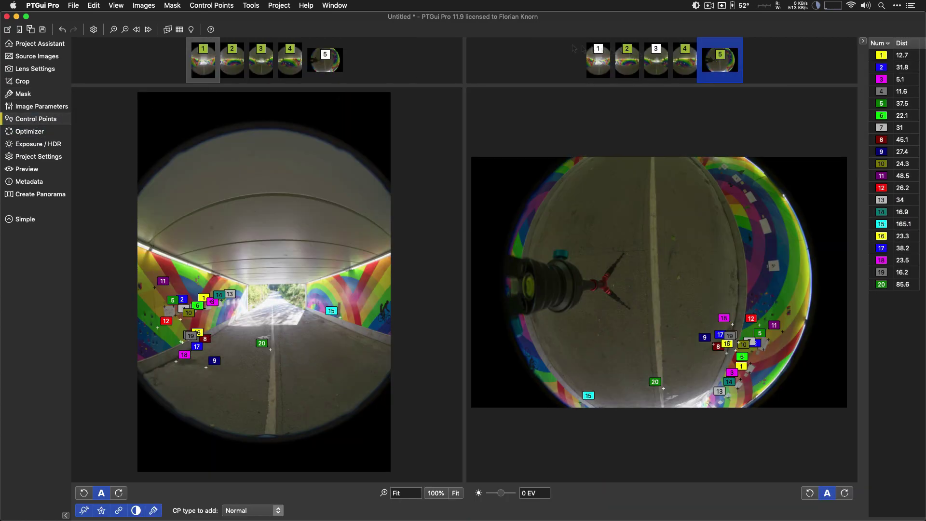
- Display image 4 in the left pane
click(289, 60)
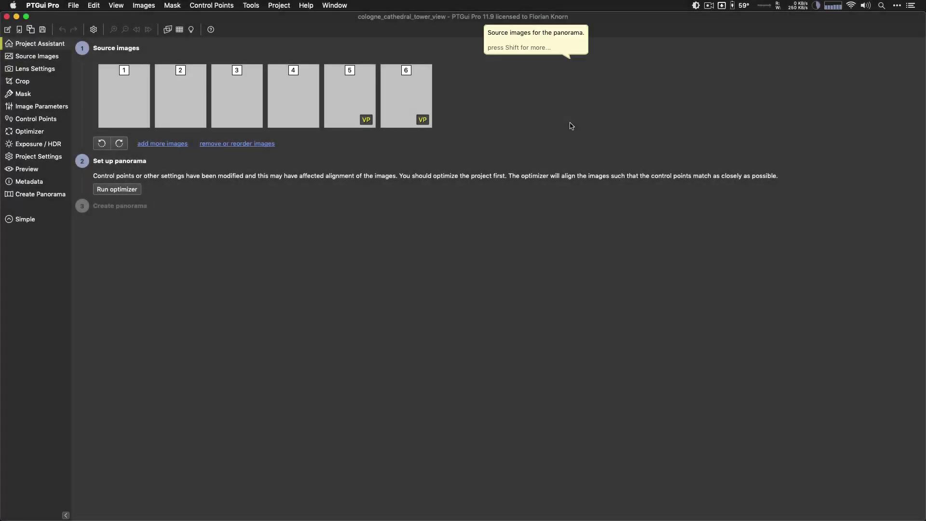
- Preview the cathedral panorama and inspect image 6's coverage in image mode
key(super+e)
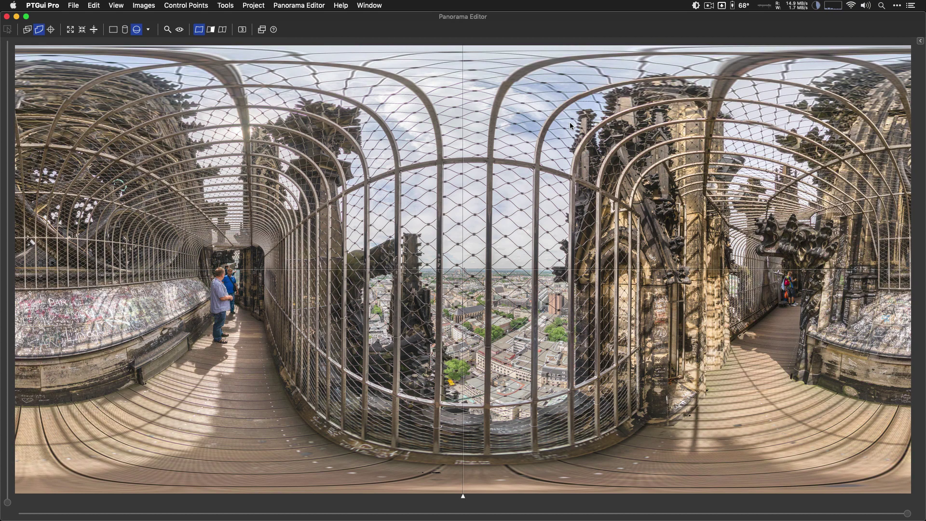
click(28, 29)
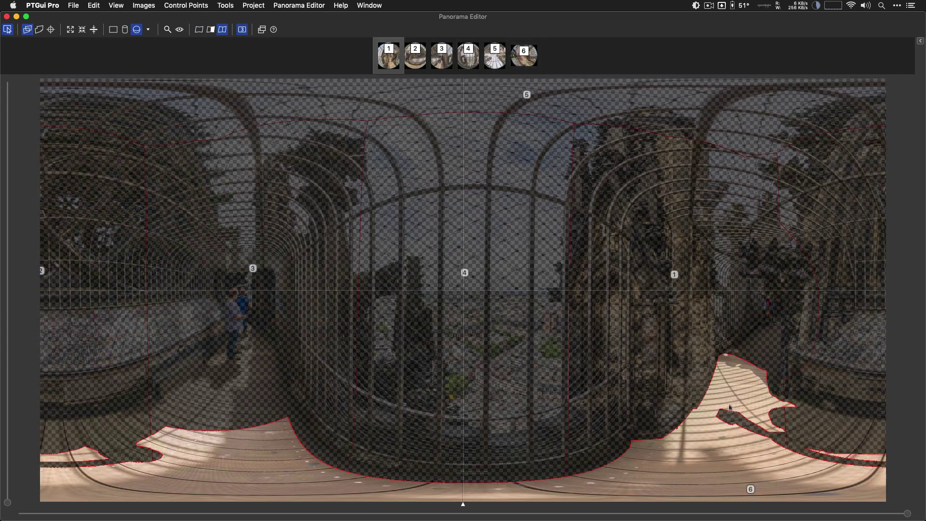
click(729, 408)
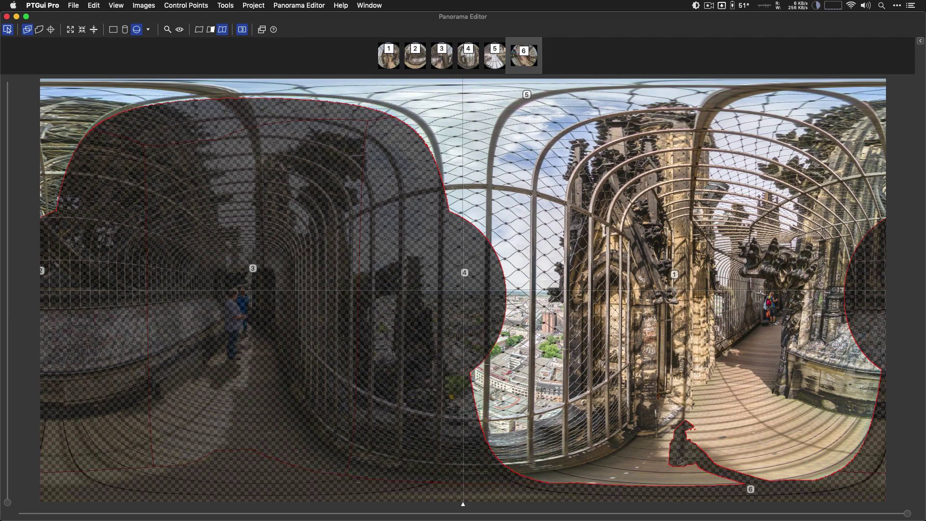
click(673, 490)
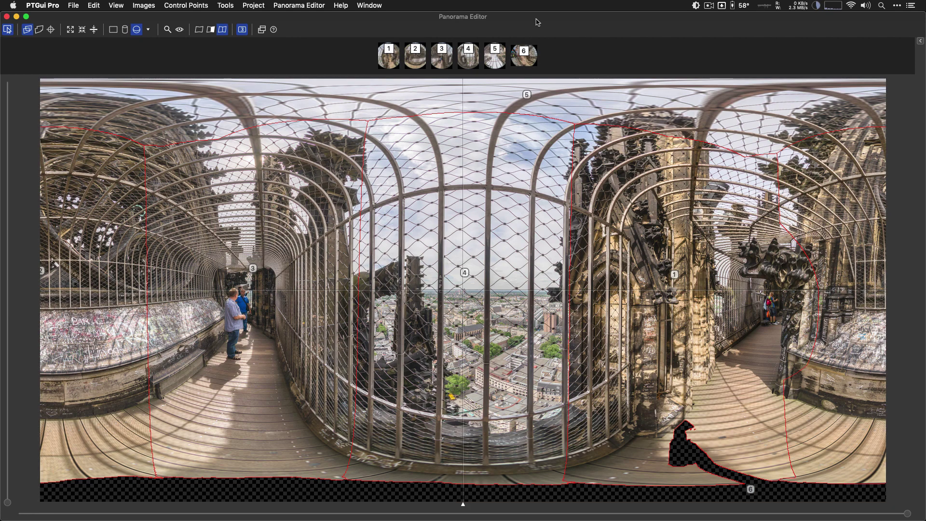
click(39, 29)
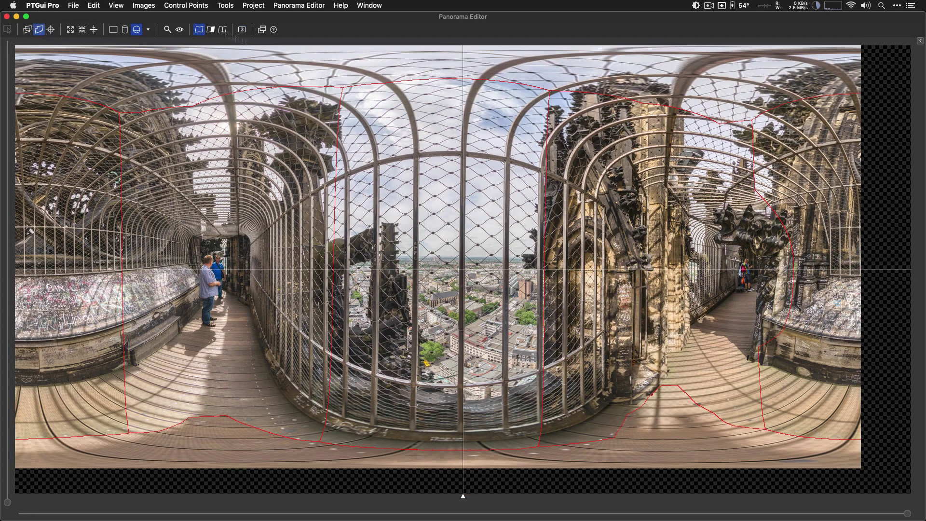
key(super+w)
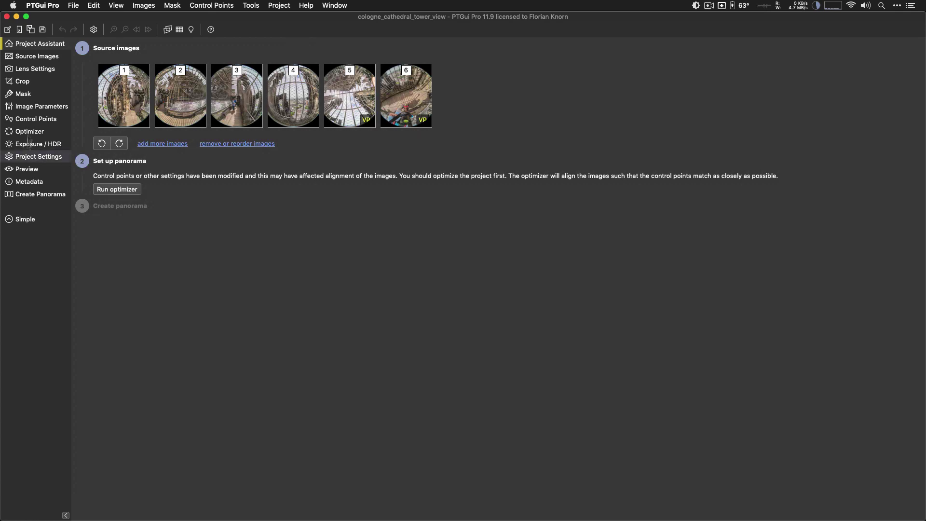
- Bring up image 6 in the Mask tab and reopen the panorama preview
click(24, 94)
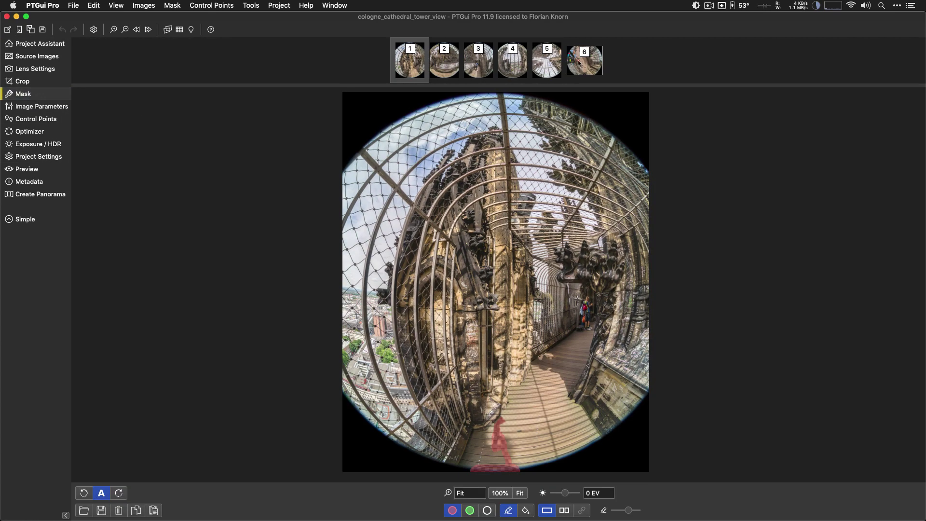
click(582, 62)
key(super+e)
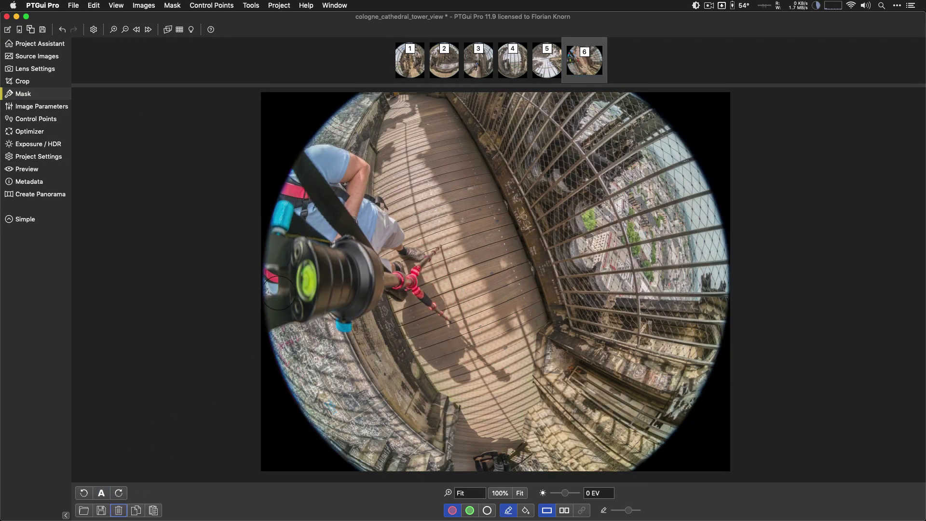